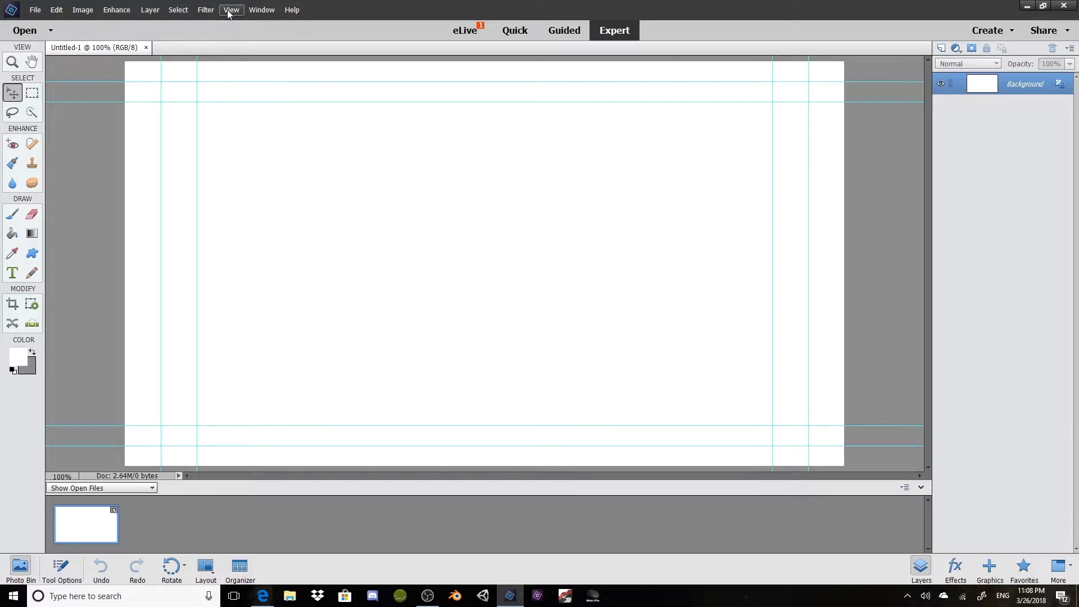
Step: Hide the guides on the blank canvas
{"action": "left_click", "coordinate": [262, 128]}
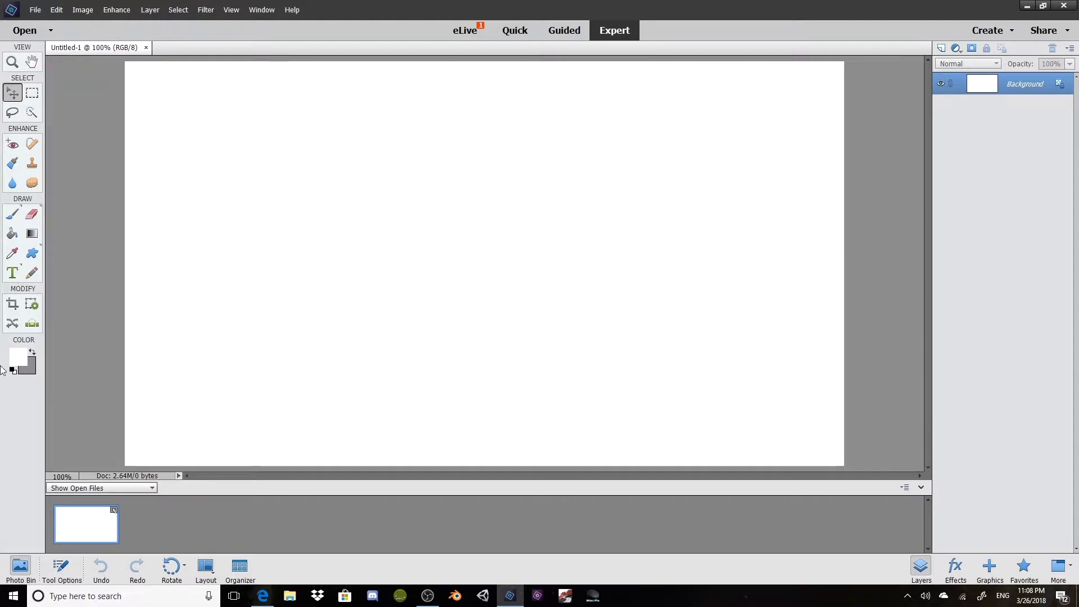
Step: Add a horizontal text line reading "GAMES" near the middle of the canvas with the font size set to 200 pt
{"action": "left_click", "coordinate": [12, 273]}
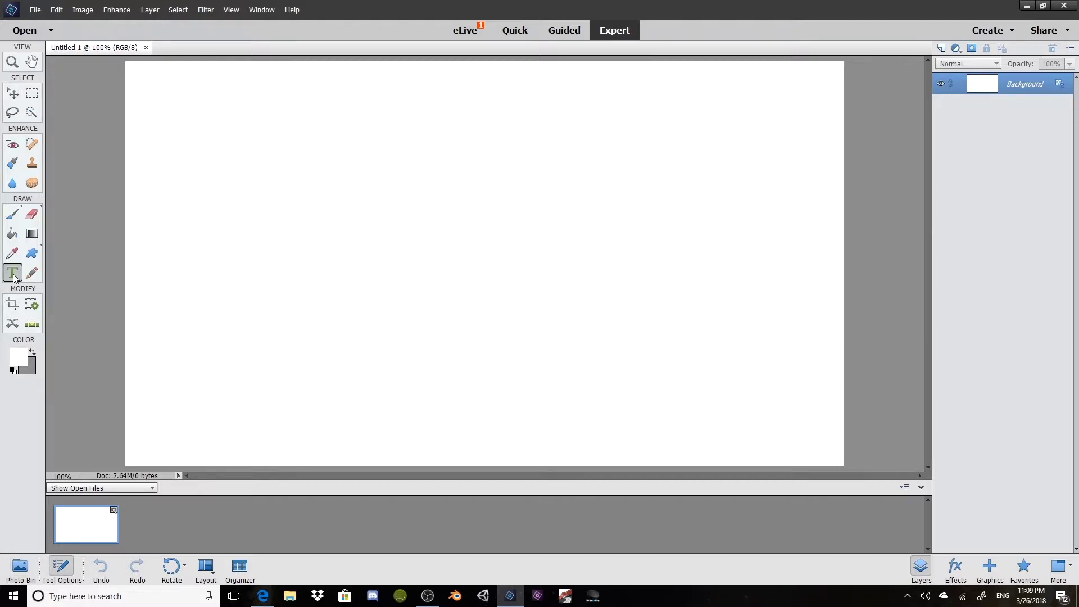
{"action": "left_click", "coordinate": [469, 297]}
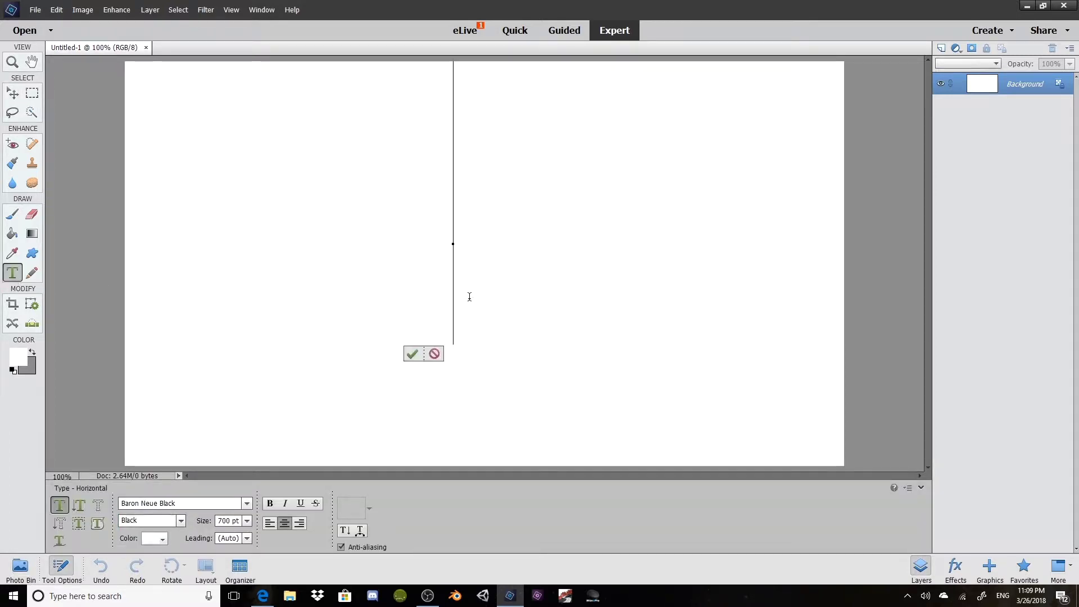
{"action": "left_click", "coordinate": [225, 521]}
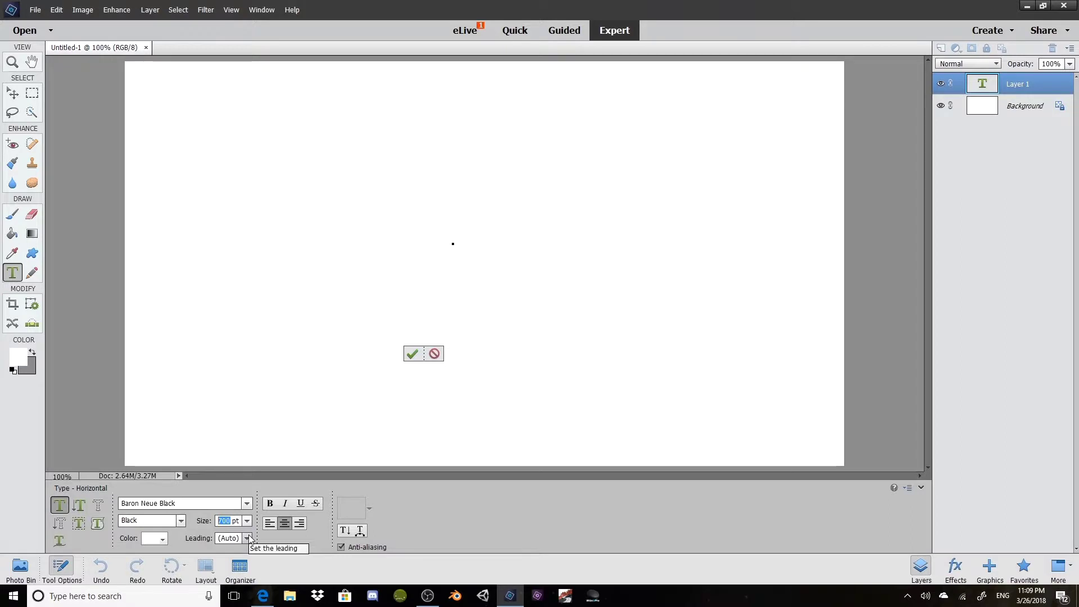
{"action": "type", "text": "500"}
{"action": "key", "text": "Return"}
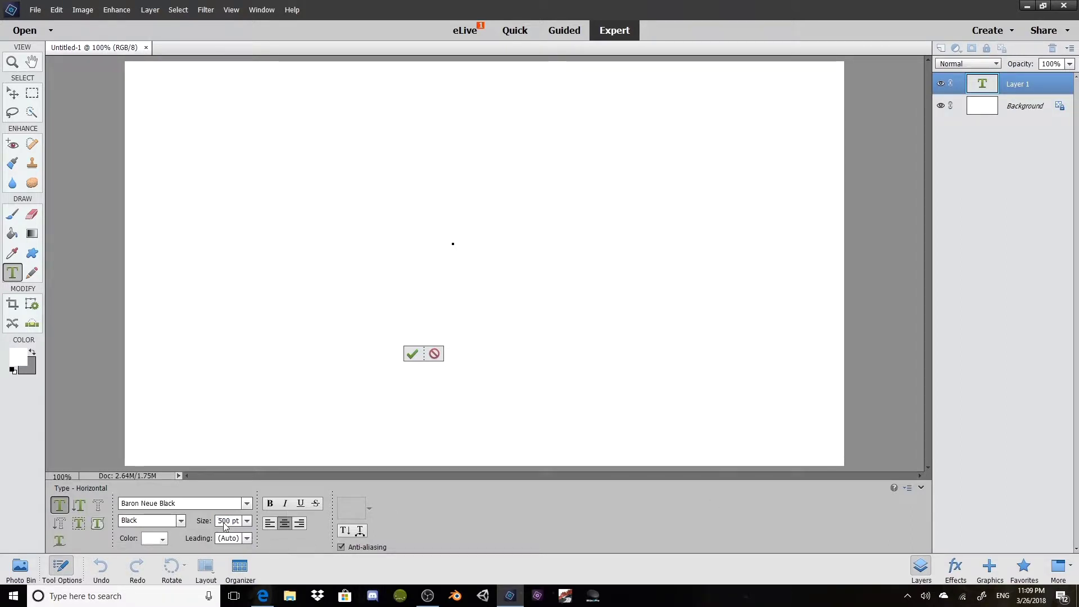
{"action": "left_click_drag", "start_coordinate": [230, 521], "coordinate": [211, 522]}
{"action": "type", "text": "200"}
{"action": "key", "text": "Return"}
{"action": "type", "text": "GAMES"}
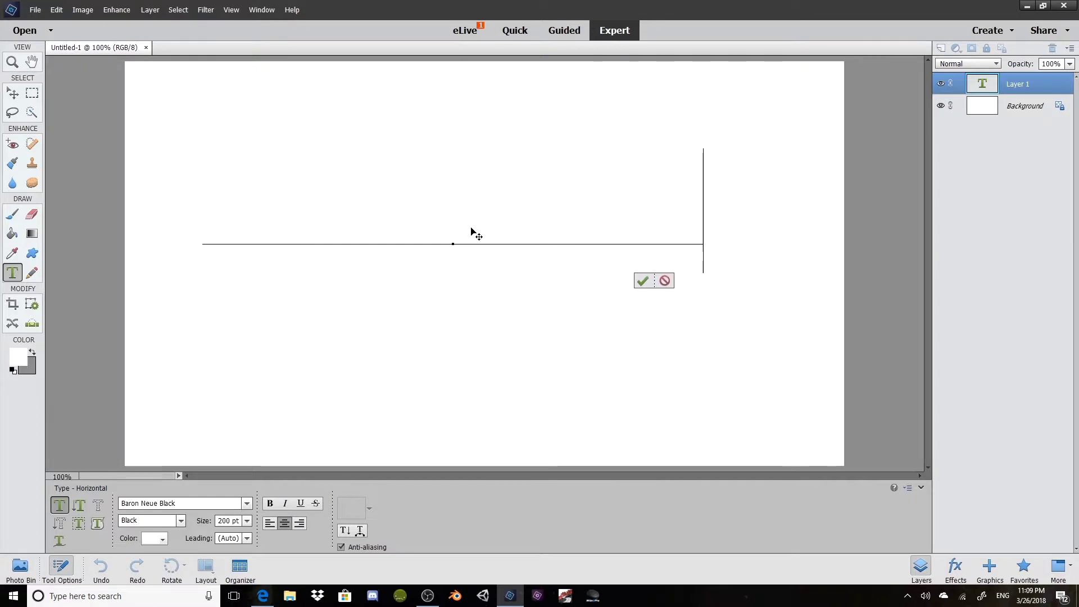
Step: Change the colour of the whole text line to red, hex f64141
{"action": "key", "text": "ctrl+a"}
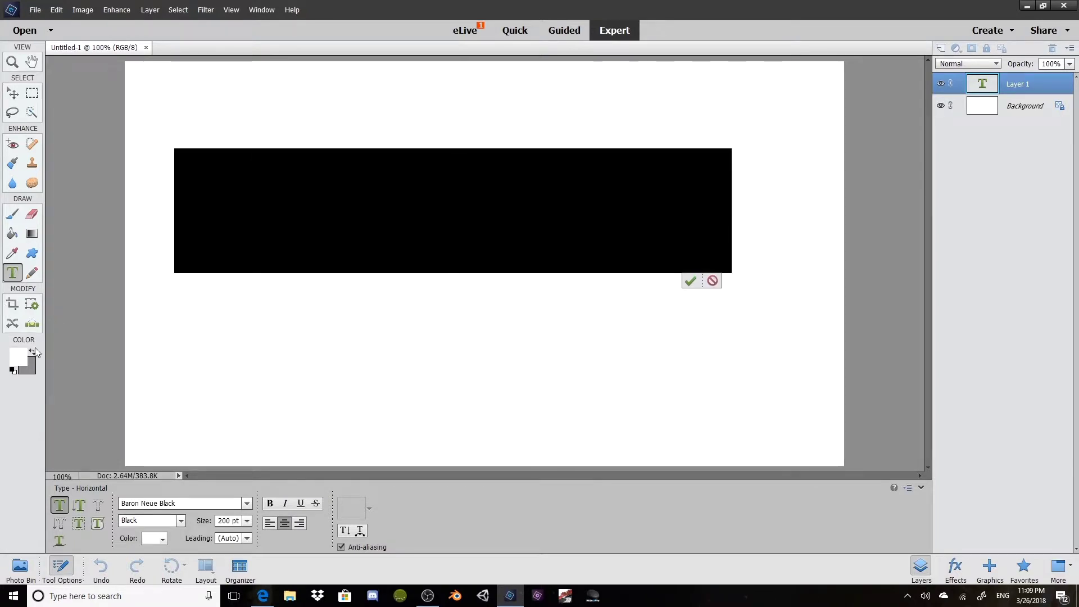
{"action": "left_click", "coordinate": [21, 356]}
{"action": "type", "text": "fb3c3c"}
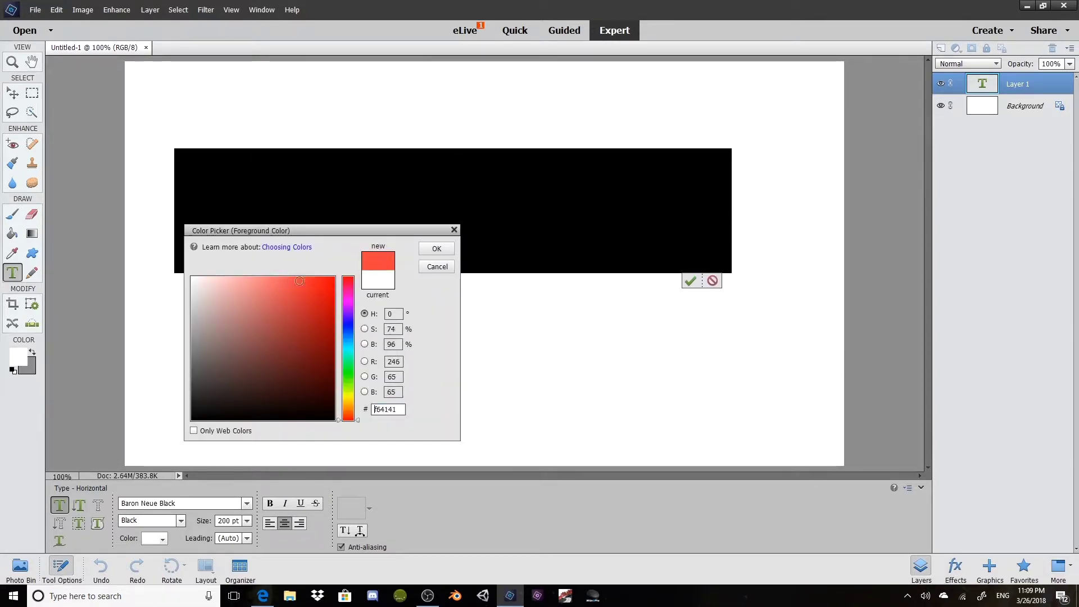
{"action": "left_click", "coordinate": [442, 251]}
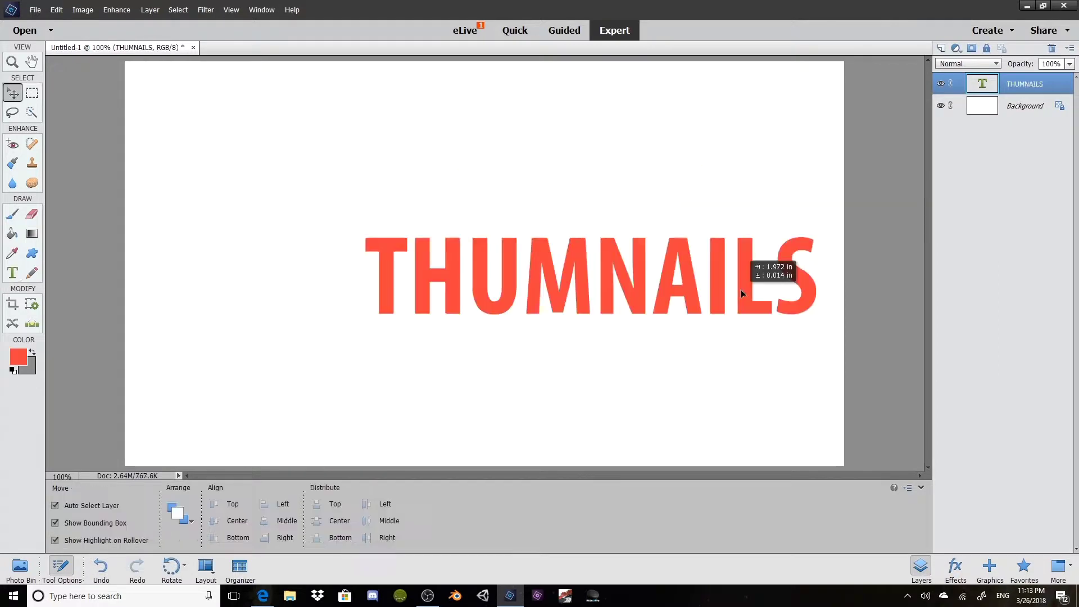
Step: Reposition the red THUMNAILS text slightly below the canvas centre, clear of the black corner triangle
{"action": "left_click_drag", "start_coordinate": [740, 289], "coordinate": [701, 289]}
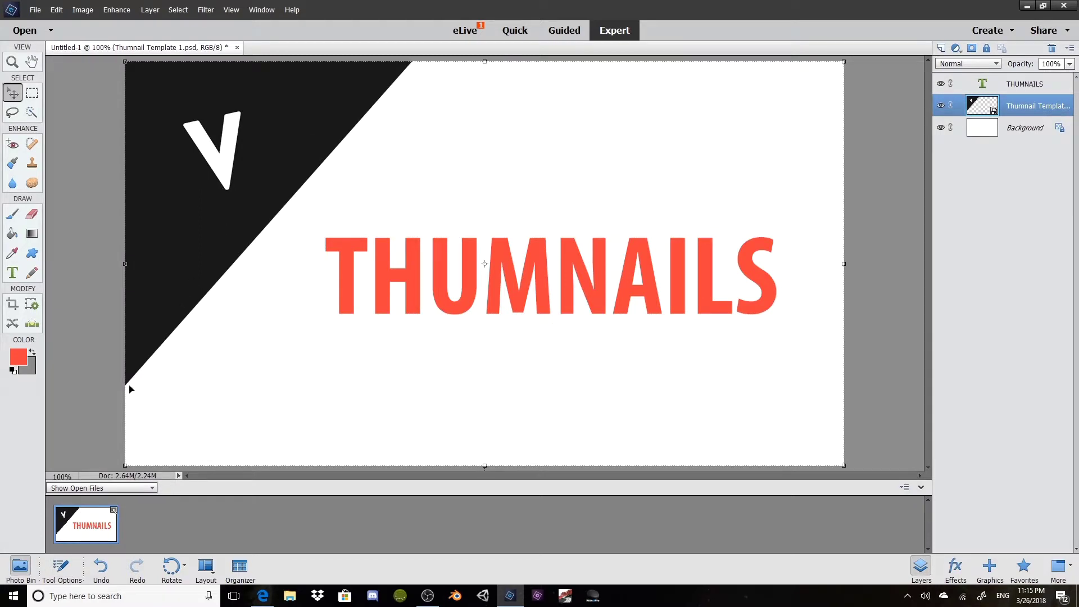
{"action": "left_click_drag", "start_coordinate": [487, 307], "coordinate": [515, 348]}
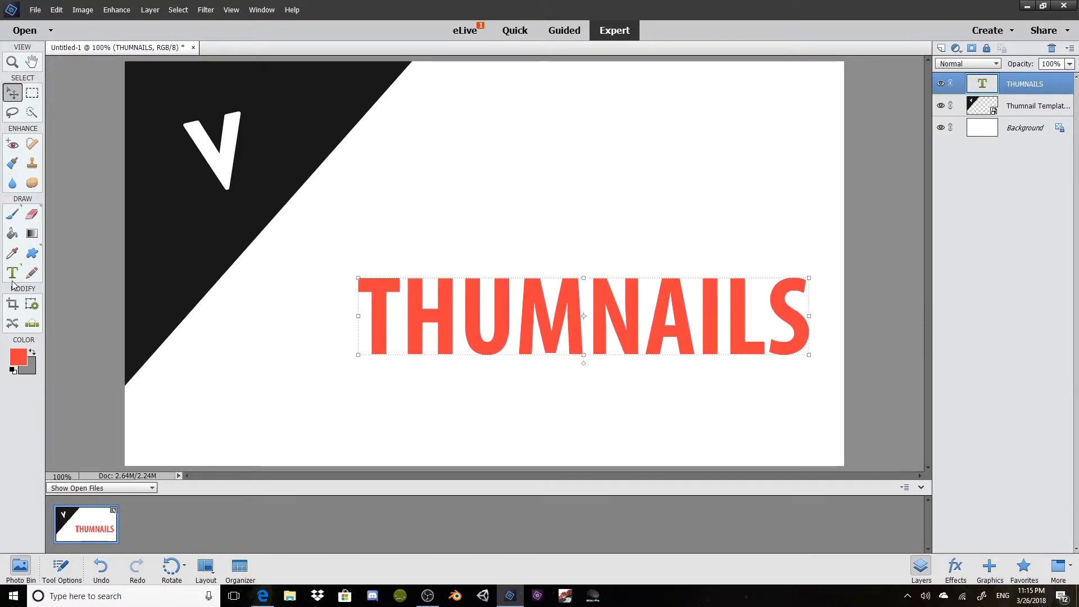
Step: Start a new text line just above the start of THUMNAILS with a font size of 50 pt
{"action": "key", "text": "t"}
{"action": "left_click", "coordinate": [398, 255]}
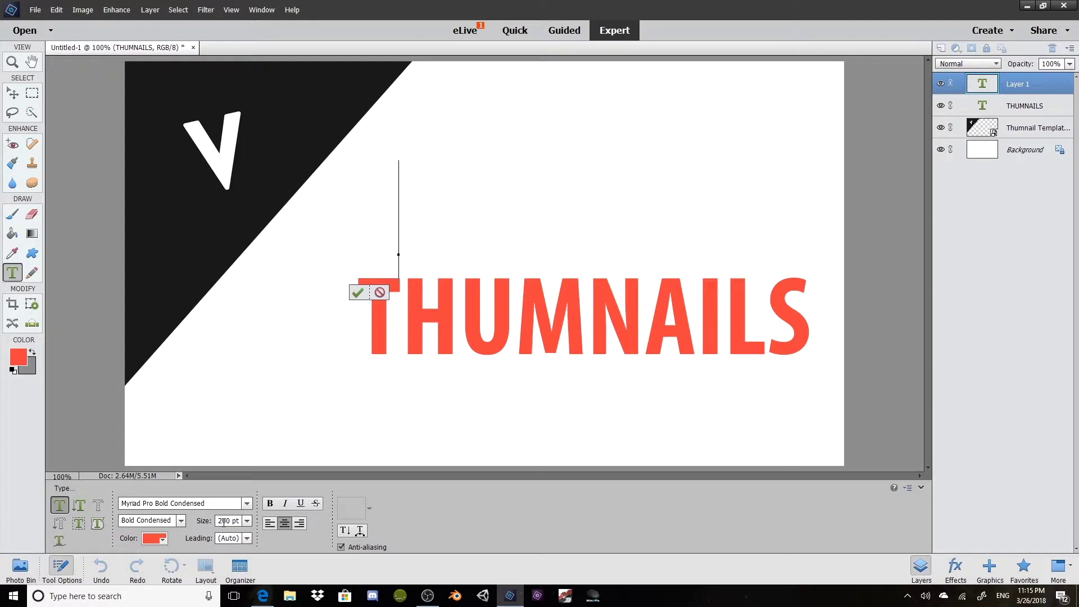
{"action": "left_click", "coordinate": [230, 521]}
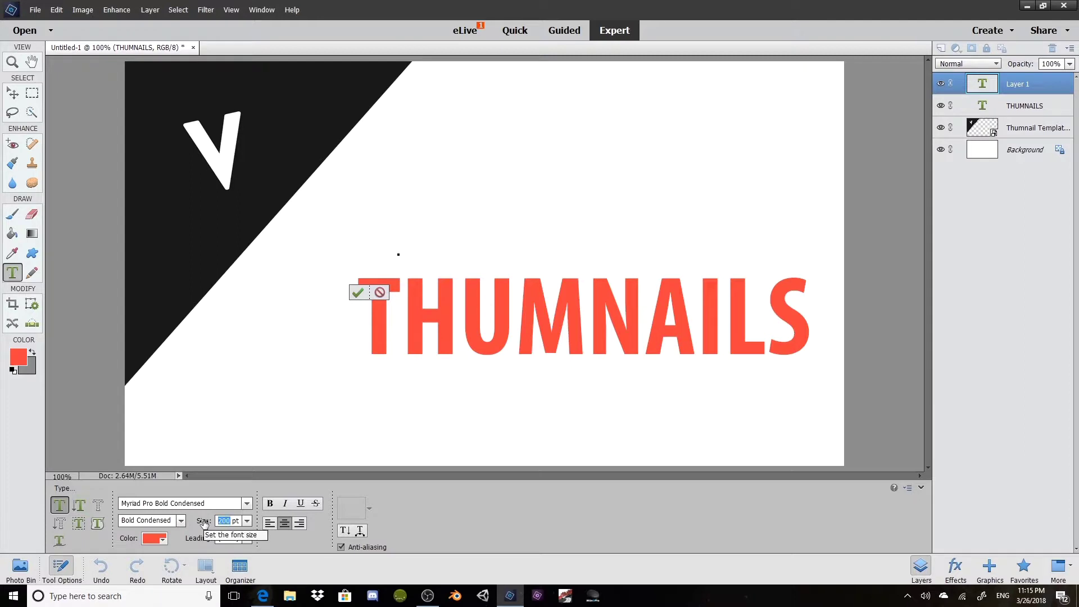
{"action": "type", "text": "50"}
{"action": "key", "text": "Return"}
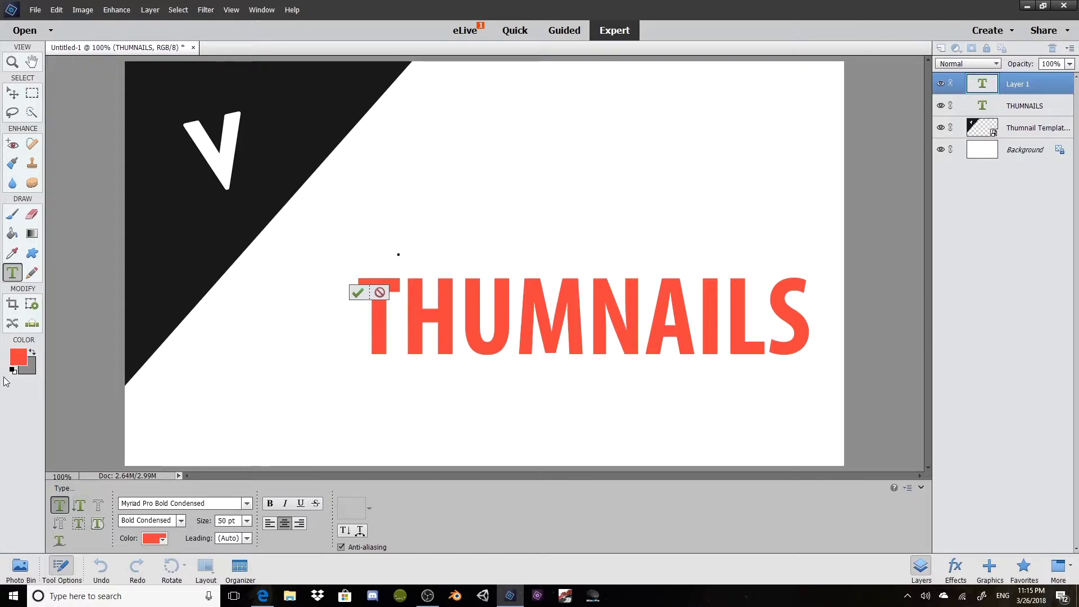
Step: Set the colour of the new text line to black, hex 000000
{"action": "left_click", "coordinate": [33, 354]}
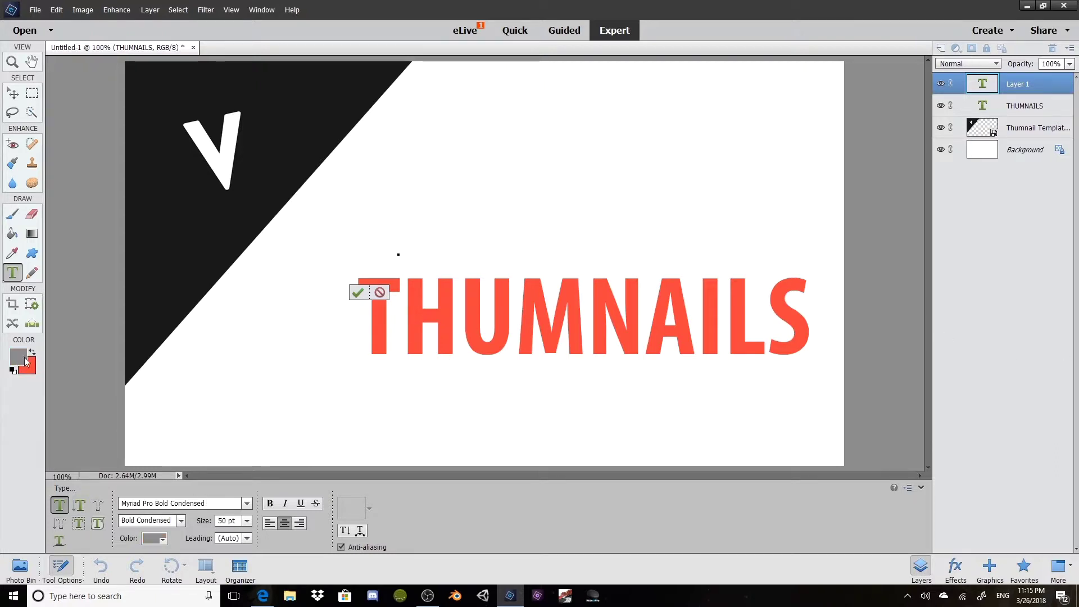
{"action": "left_click", "coordinate": [18, 356]}
{"action": "left_click_drag", "start_coordinate": [201, 393], "coordinate": [192, 419]}
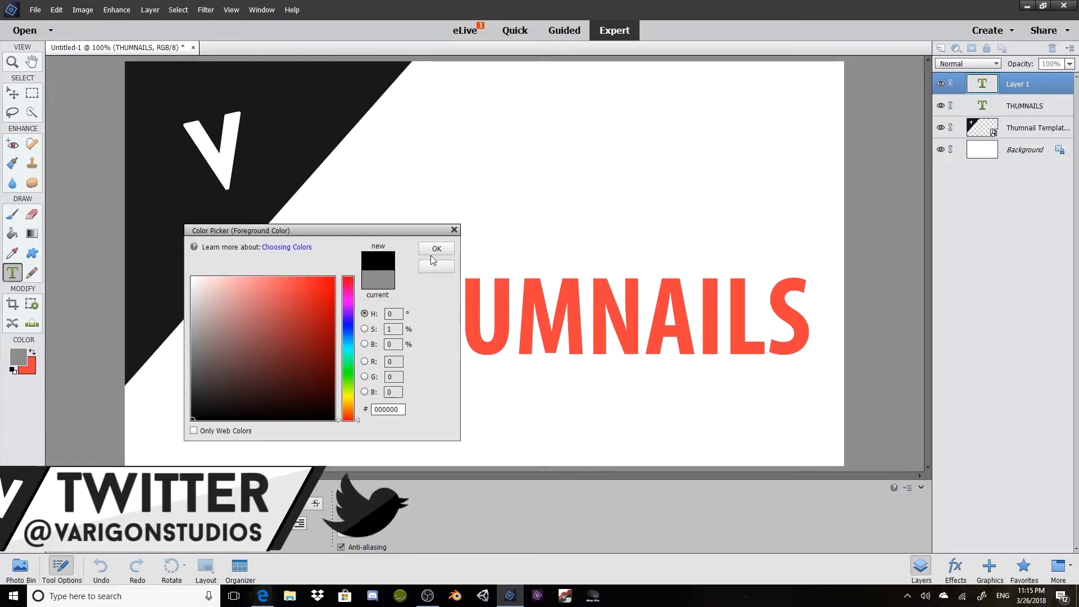
{"action": "left_click", "coordinate": [437, 248]}
Step: Enter "HOW TO SPICE UP" in capitals as the black text line above THUMNAILS, correcting the wording as needed
{"action": "type", "text": "How to spice"}
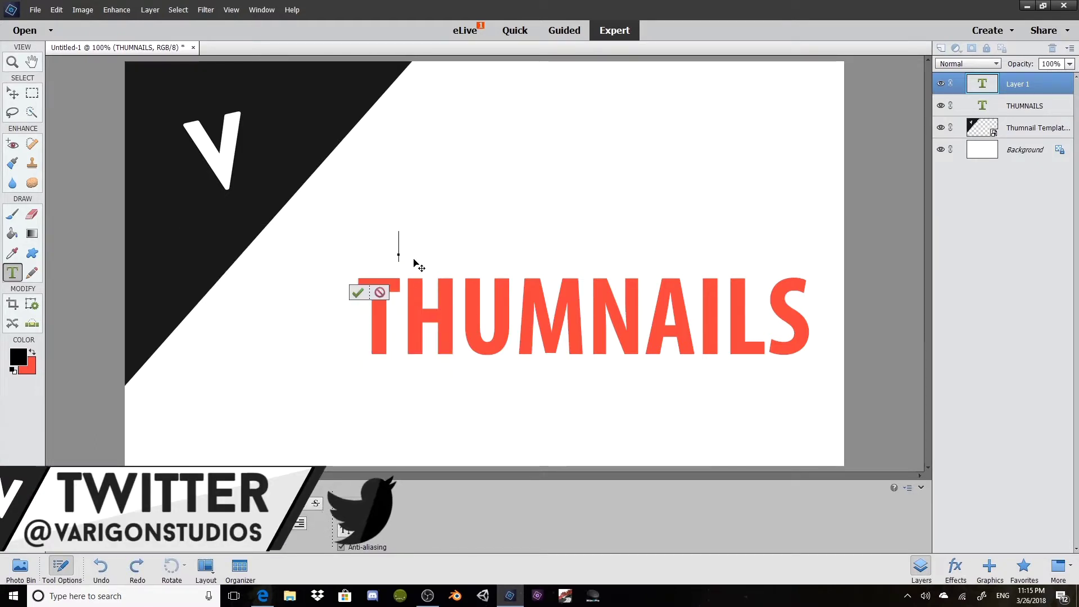
{"action": "key", "text": "BackSpace"}
{"action": "key", "text": "BackSpace"}
{"action": "key", "text": "BackSpace"}
{"action": "key", "text": "BackSpace"}
{"action": "key", "text": "BackSpace"}
{"action": "key", "text": "BackSpace"}
{"action": "key", "text": "BackSpace"}
{"action": "key", "text": "BackSpace"}
{"action": "key", "text": "BackSpace"}
{"action": "key", "text": "BackSpace"}
{"action": "key", "text": "BackSpace"}
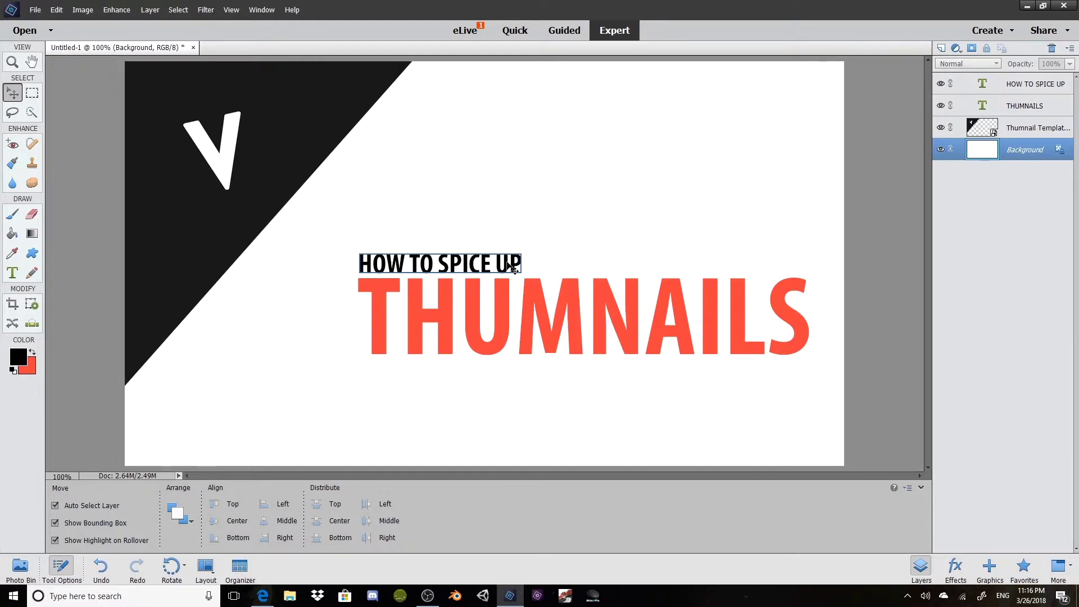
Step: Nudge the HOW TO SPICE UP line to align with the left edge of THUMNAILS, then deselect it
{"action": "left_click", "coordinate": [387, 270]}
{"action": "mouse_move", "coordinate": [388, 273]}
{"action": "left_mouse_down"}
{"action": "mouse_move", "coordinate": [687, 269]}
{"action": "mouse_move", "coordinate": [382, 267]}
{"action": "left_mouse_up"}
{"action": "left_click", "coordinate": [614, 445]}
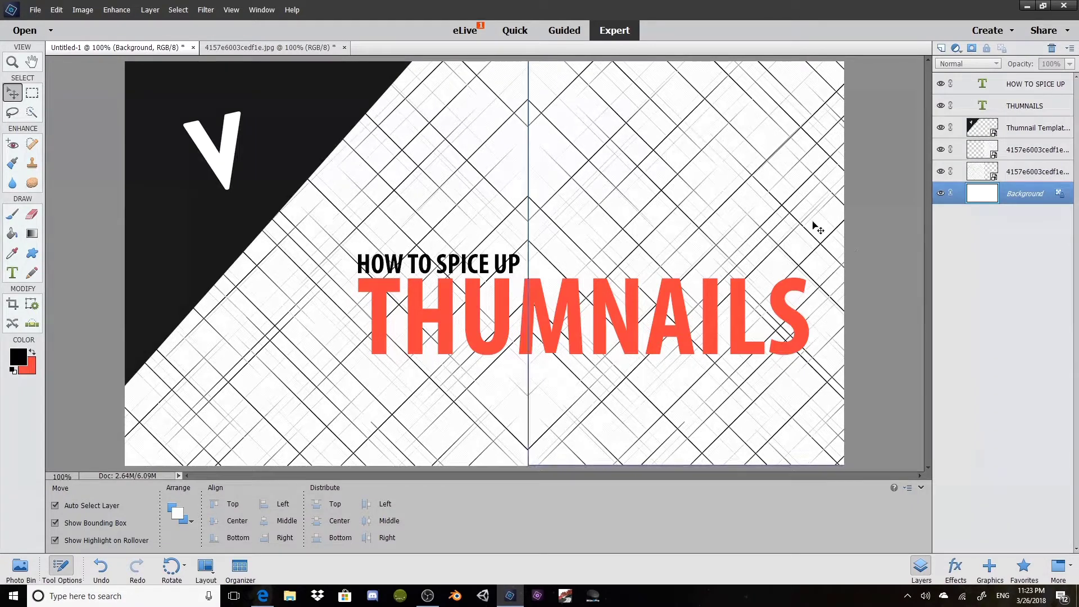
Step: Shift THUMNAILS slightly left and move HOW TO SPICE UP to line up directly above its left edge
{"action": "mouse_move", "coordinate": [488, 326]}
{"action": "left_mouse_down"}
{"action": "mouse_move", "coordinate": [459, 325]}
{"action": "mouse_move", "coordinate": [477, 326]}
{"action": "left_mouse_up"}
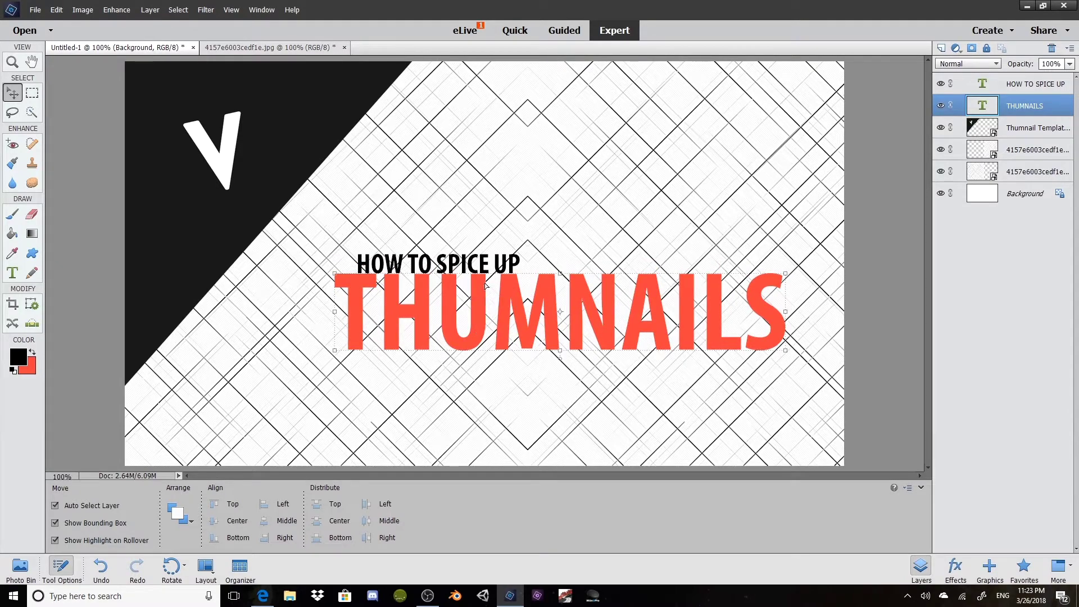
{"action": "left_click", "coordinate": [490, 266]}
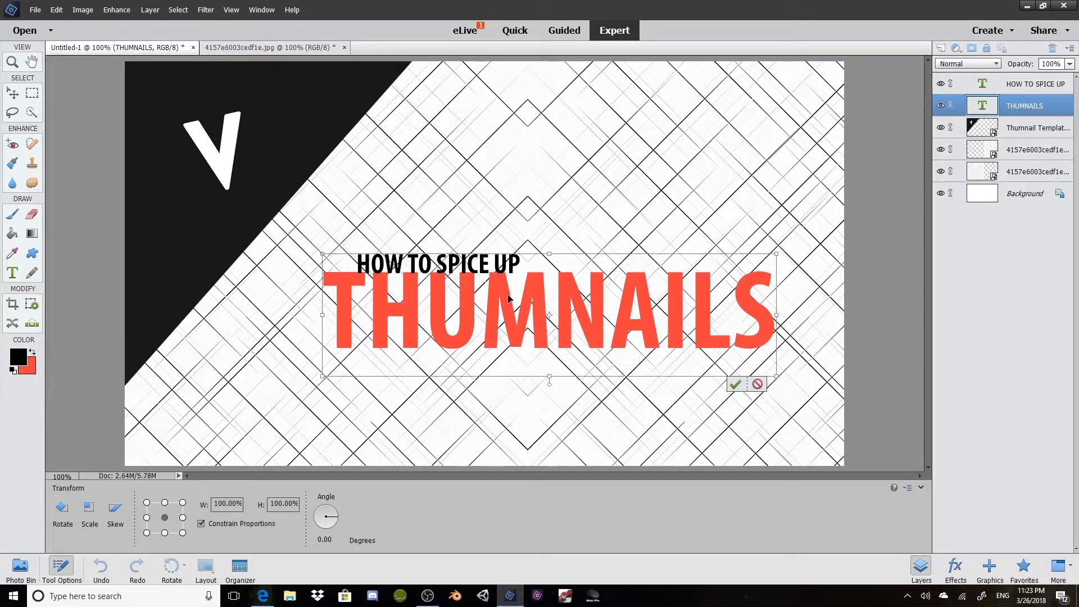
{"action": "left_click", "coordinate": [757, 384]}
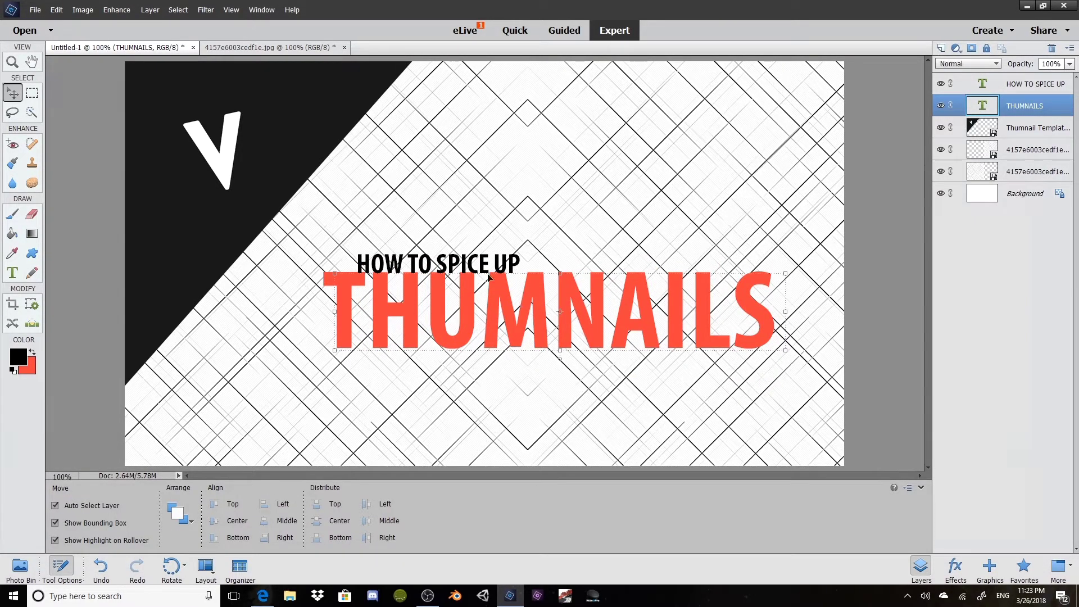
{"action": "left_click_drag", "start_coordinate": [487, 269], "coordinate": [460, 261]}
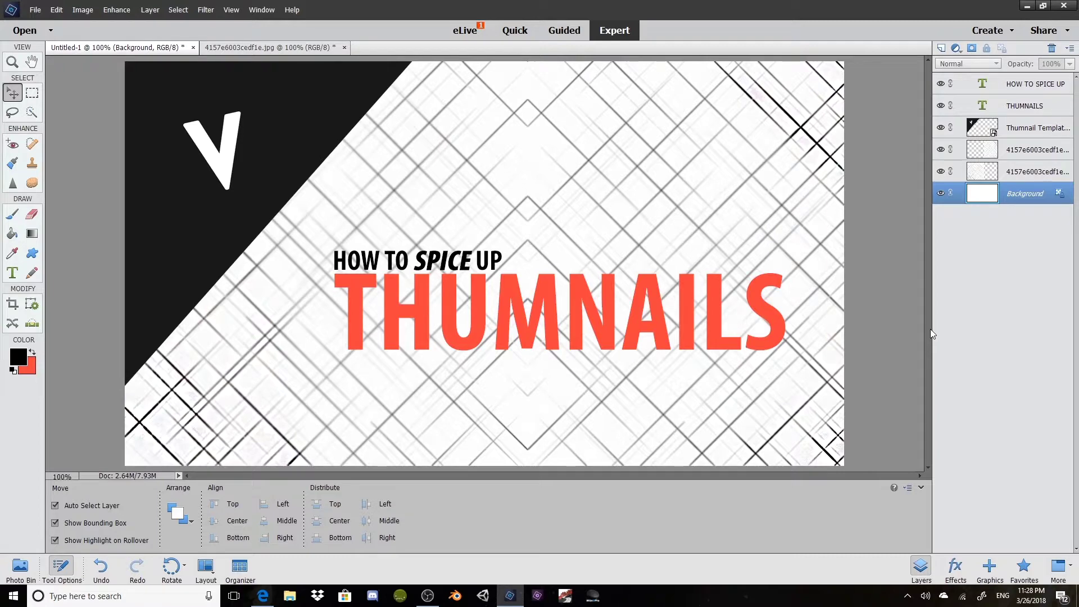